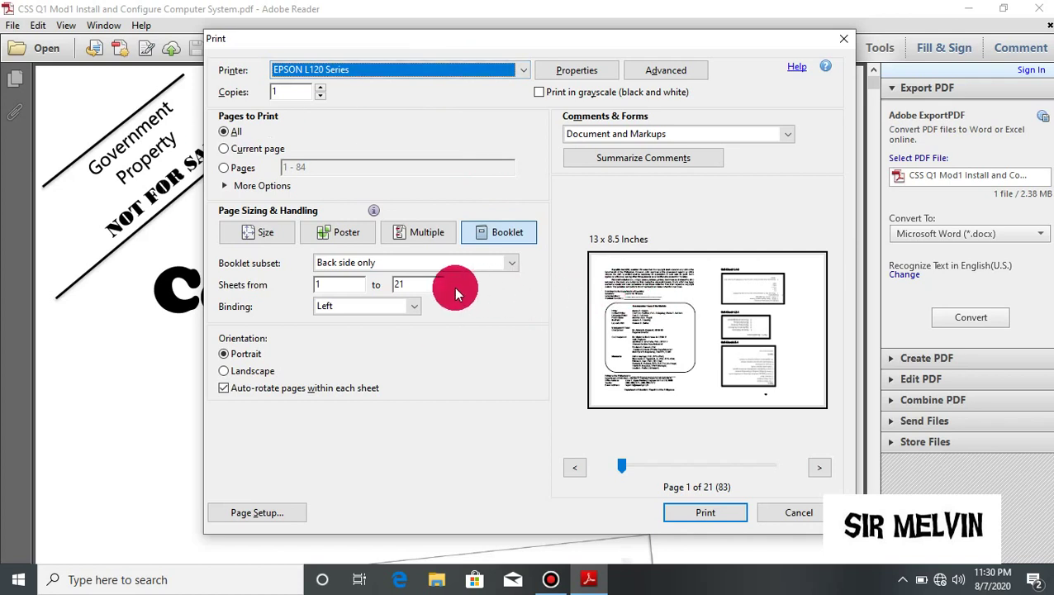
# Set the page handling to Booklet and limit the booklet subset to Front side only.
pyautogui.click(272, 232)
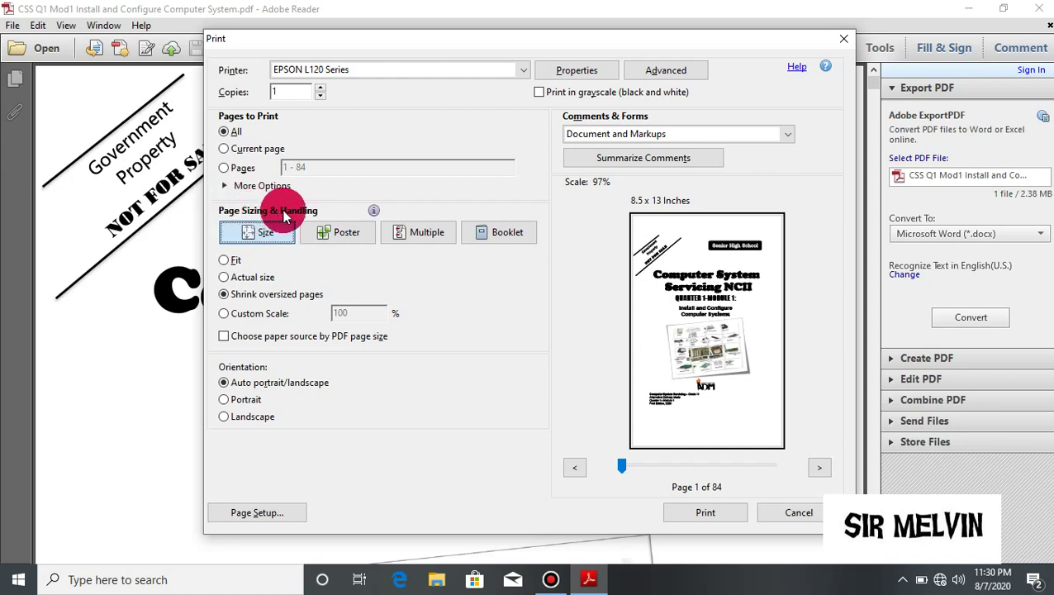
pyautogui.click(504, 234)
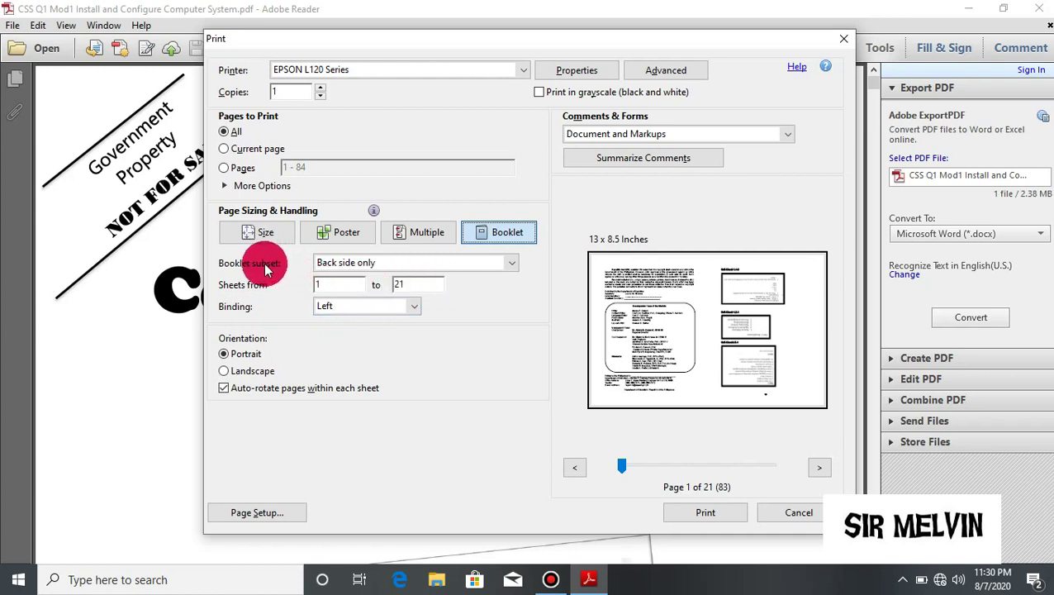
pyautogui.click(509, 263)
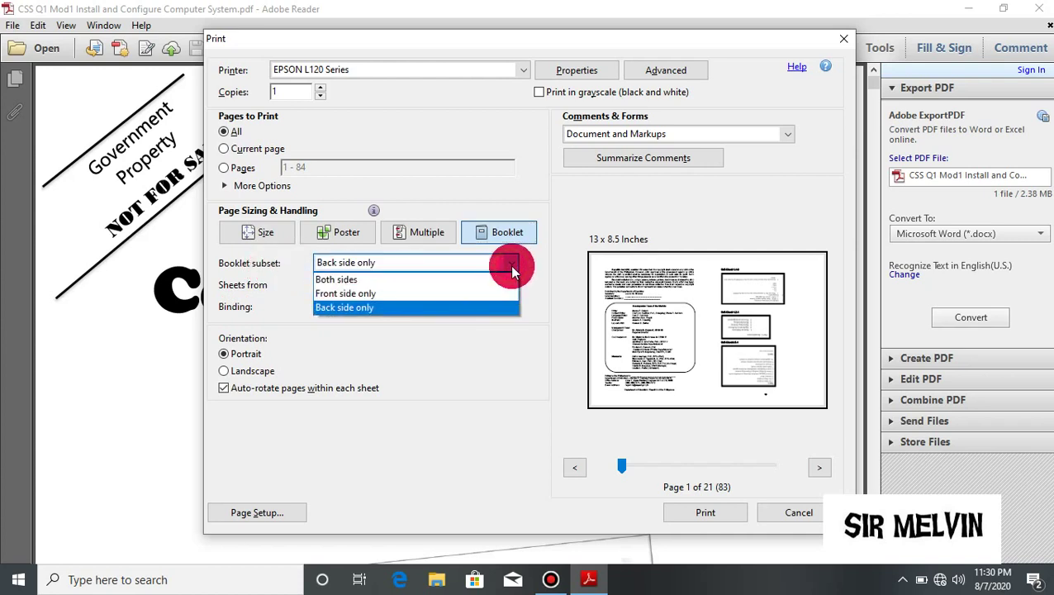
pyautogui.click(412, 295)
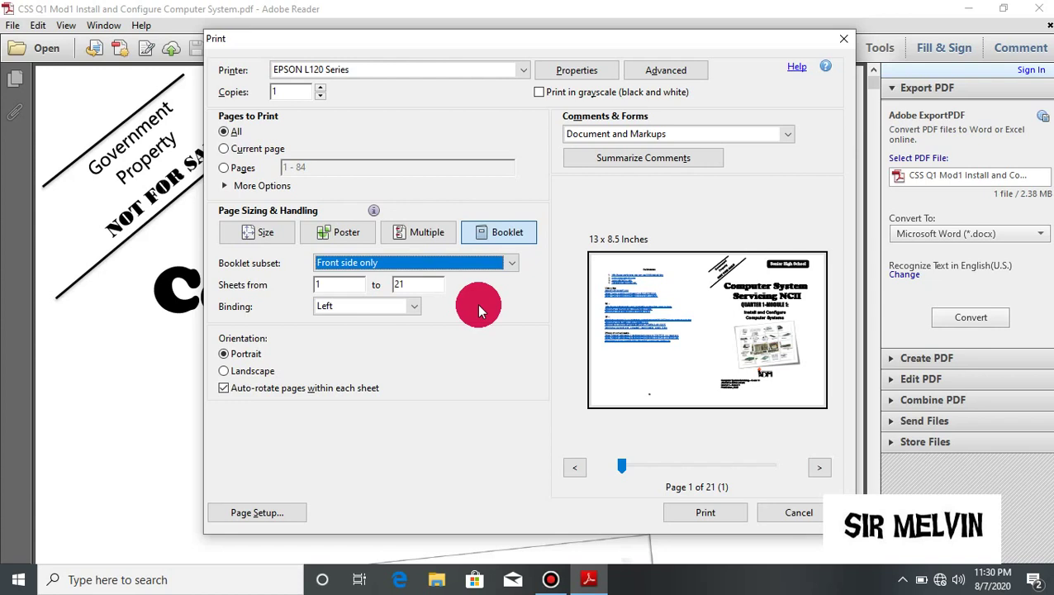
# Open the EPSON L120 printer properties and set the document size to LONG.
pyautogui.click(591, 71)
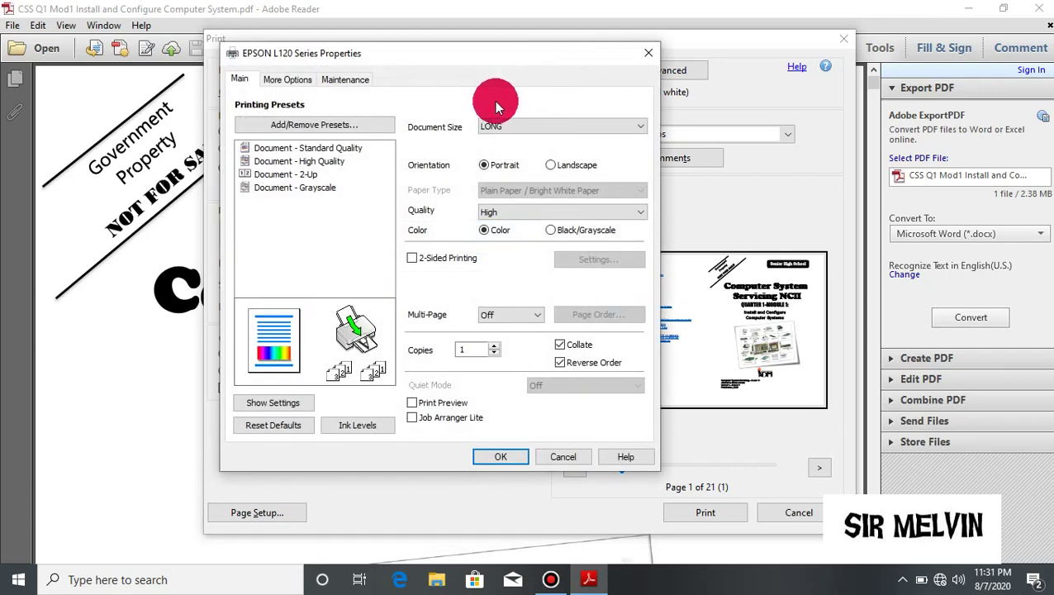
pyautogui.moveTo(529, 51); pyautogui.dragTo(591, 40)
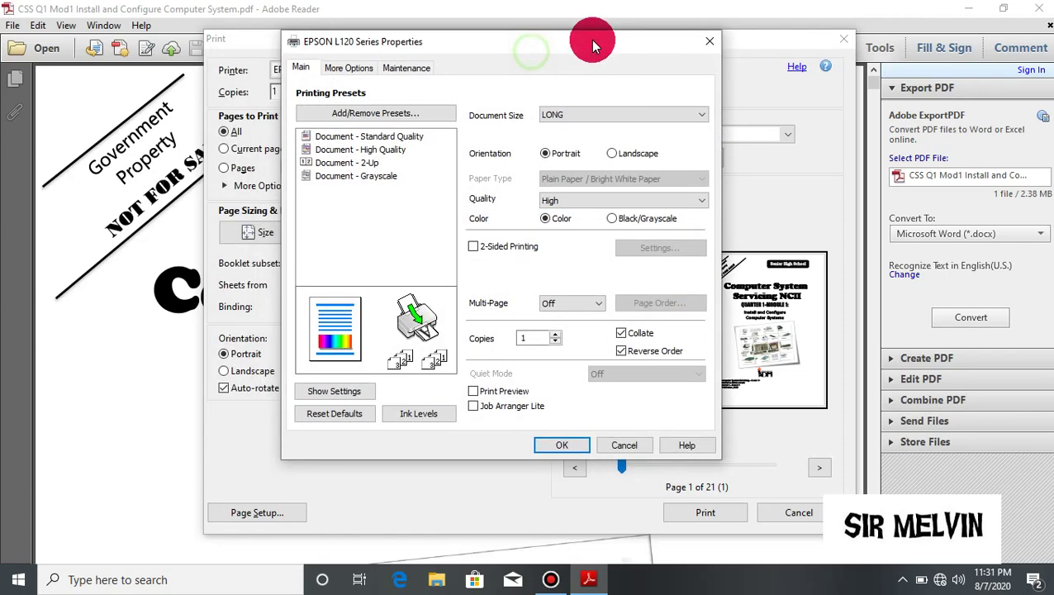
pyautogui.click(560, 115)
pyautogui.click(561, 115)
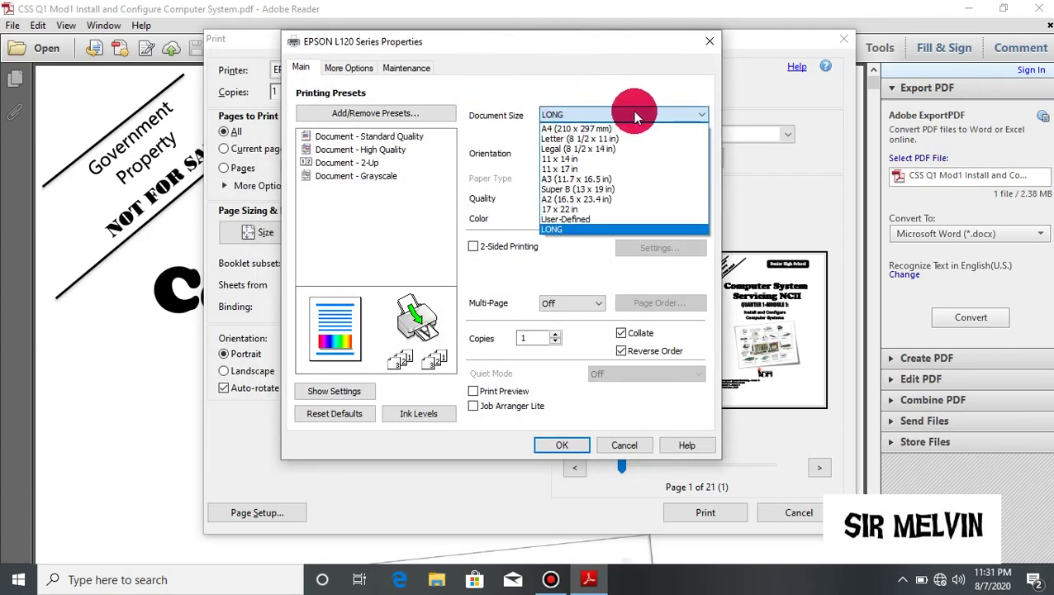
pyautogui.click(618, 134)
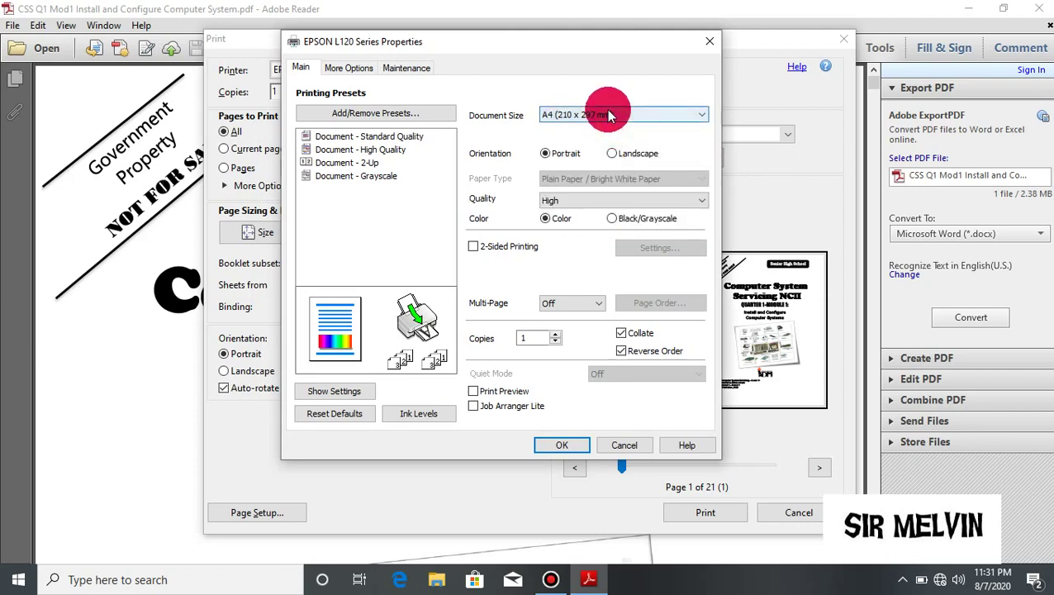
pyautogui.click(603, 112)
pyautogui.click(582, 138)
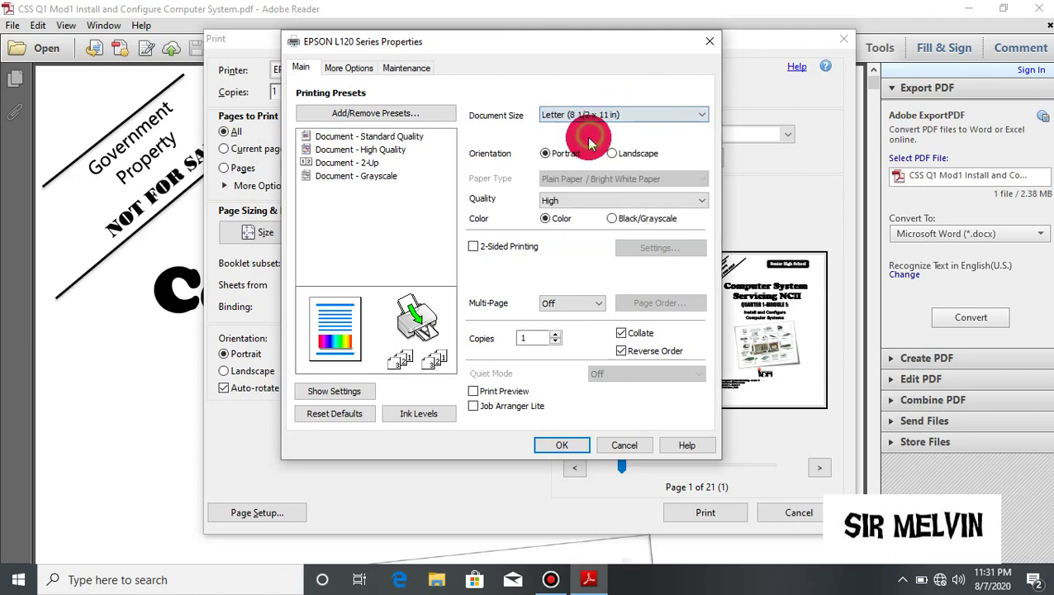
pyautogui.click(598, 114)
pyautogui.click(645, 229)
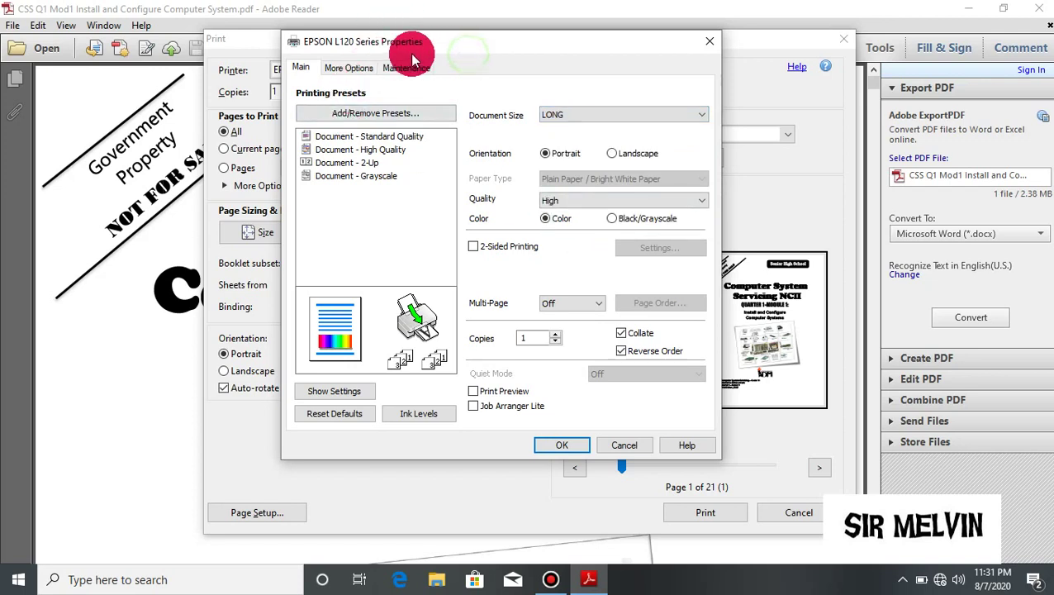
# Set the print quality to More Settings and shift the quality level one notch toward Speed.
pyautogui.moveTo(452, 41); pyautogui.dragTo(400, 41)
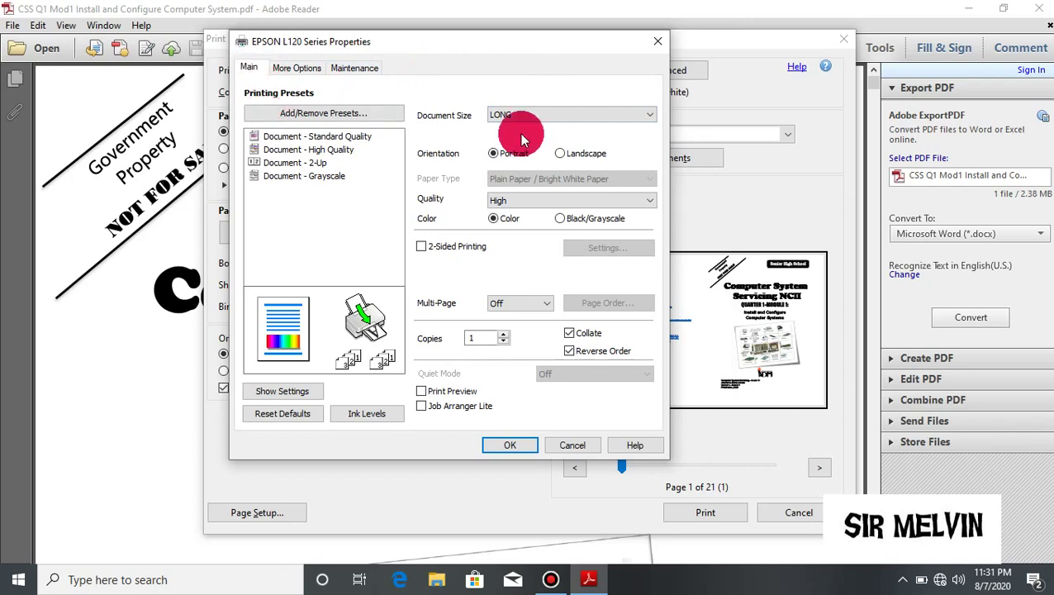
pyautogui.click(519, 201)
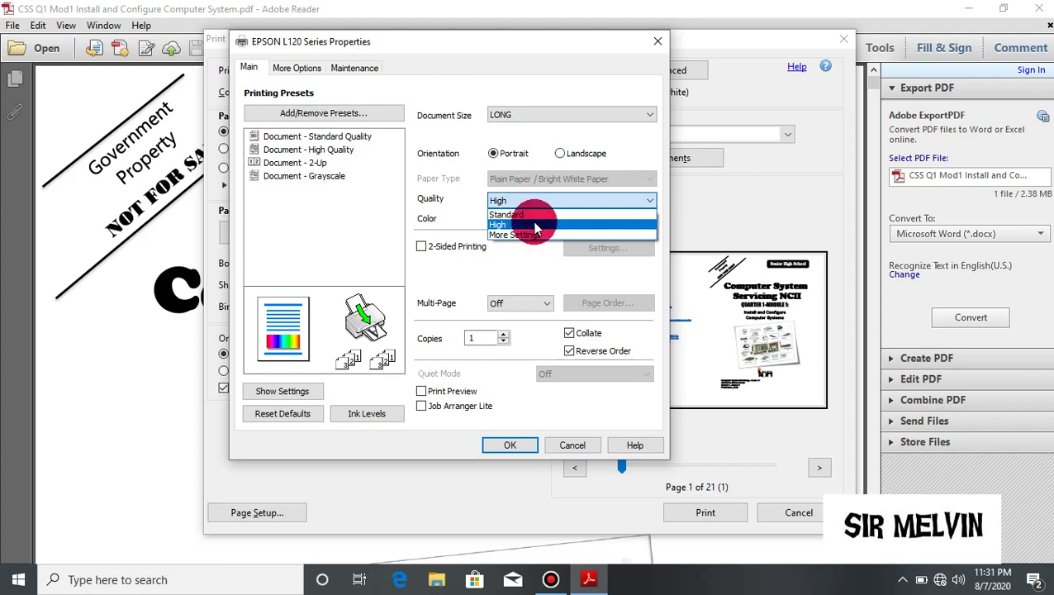
pyautogui.click(539, 217)
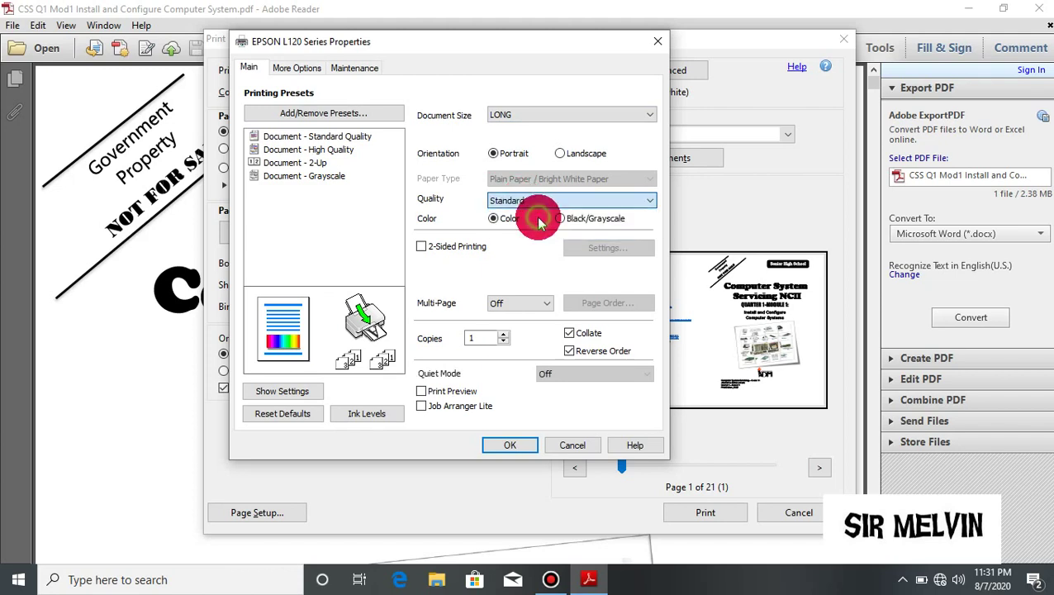
pyautogui.click(528, 201)
pyautogui.click(519, 225)
pyautogui.click(520, 202)
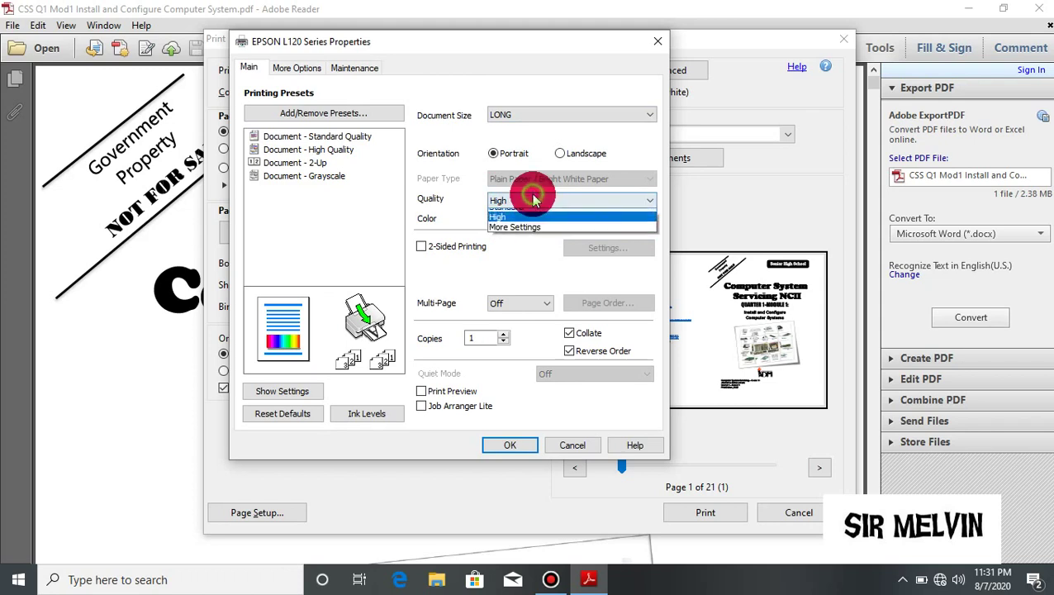
pyautogui.click(513, 236)
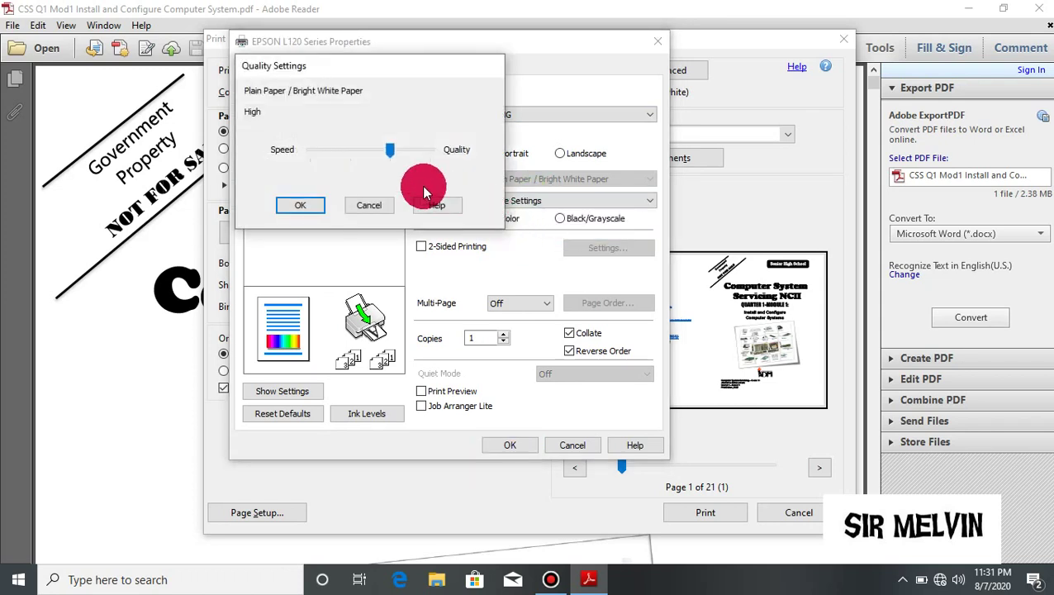
pyautogui.moveTo(394, 155); pyautogui.dragTo(372, 156)
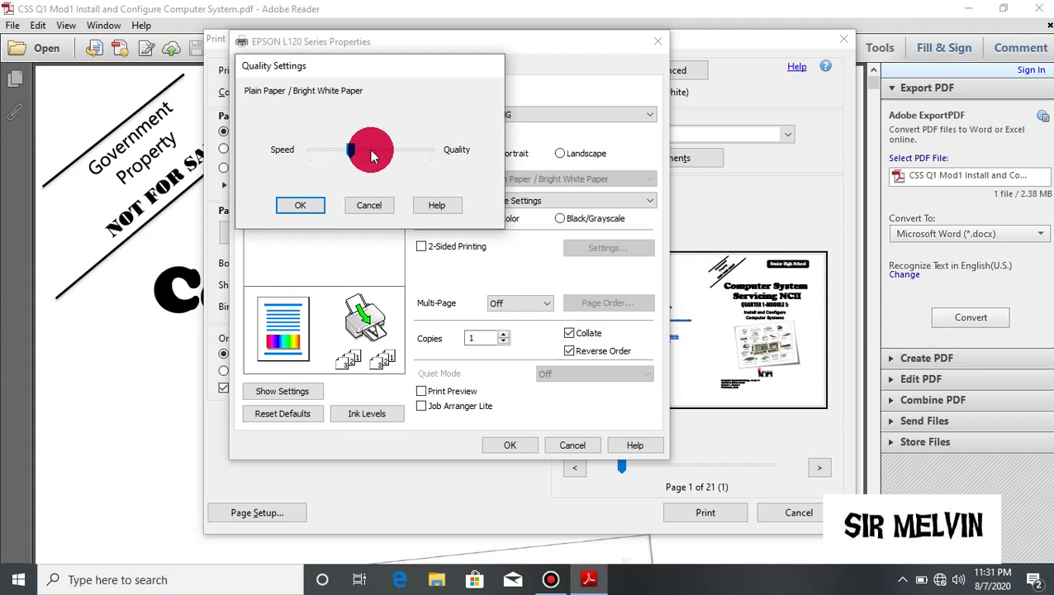
pyautogui.click(302, 205)
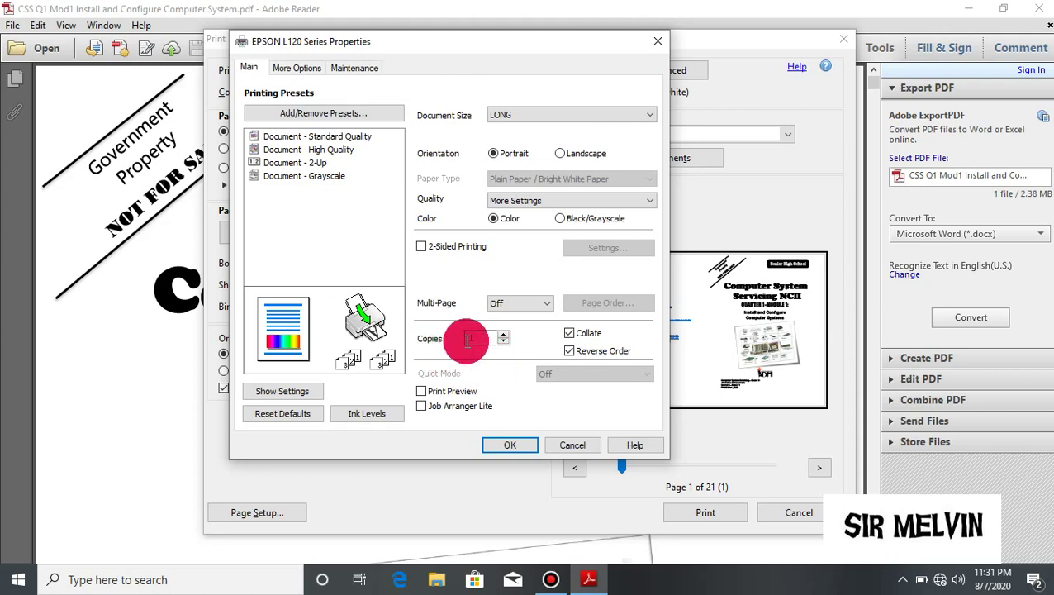
# Turn off Collate in the printer properties, apply it, and recheck the properties for the front-side pass.
pyautogui.click(581, 333)
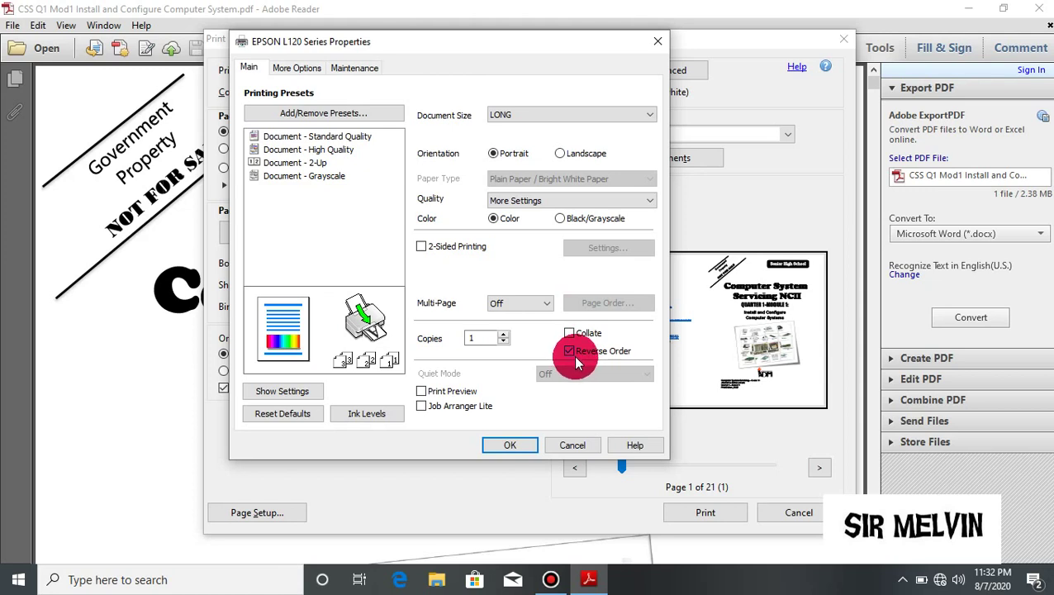
pyautogui.click(515, 447)
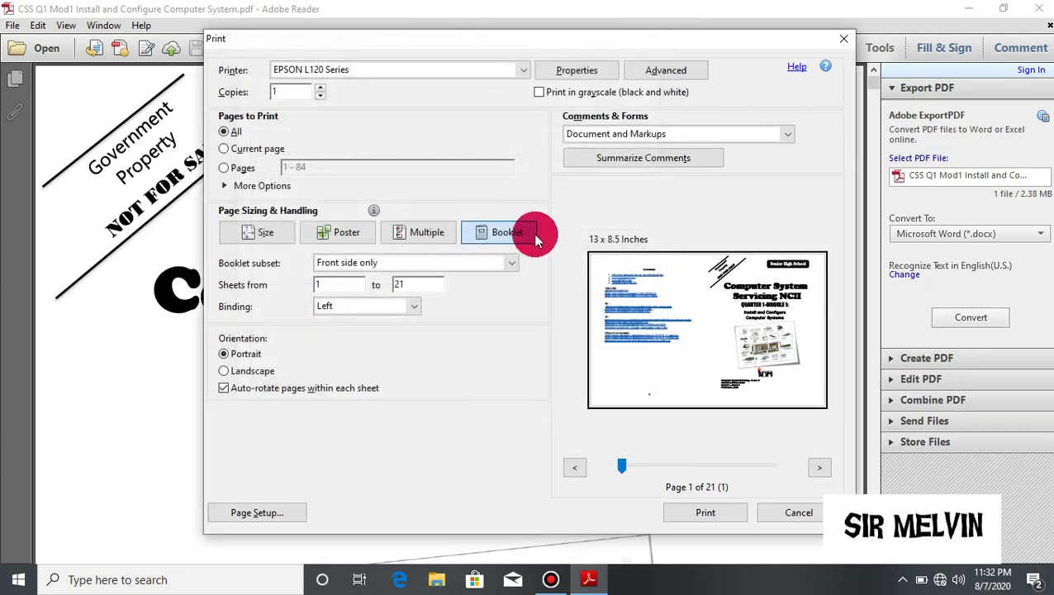
pyautogui.click(568, 70)
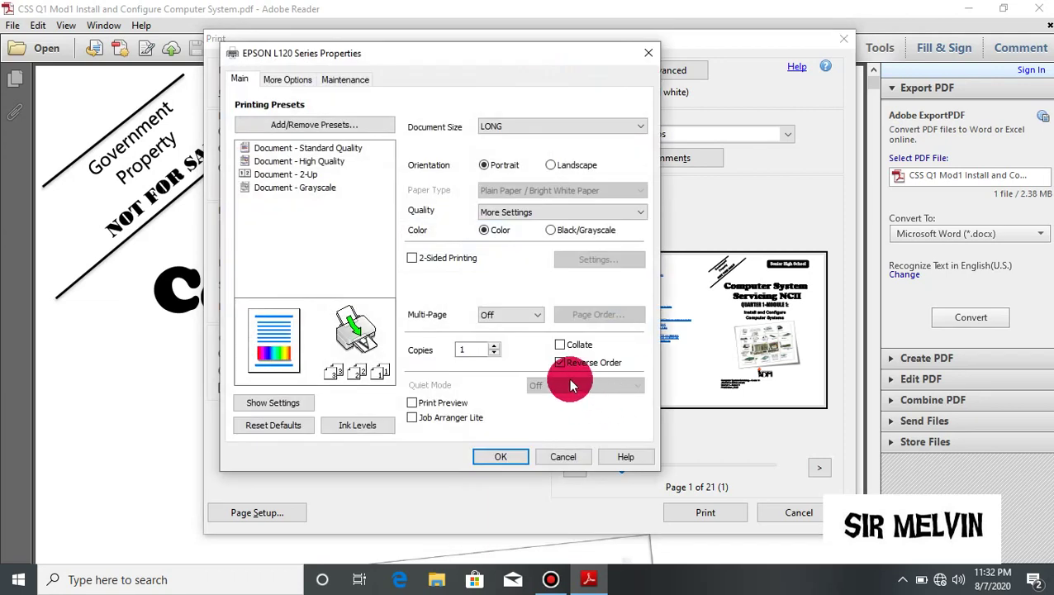
pyautogui.click(509, 457)
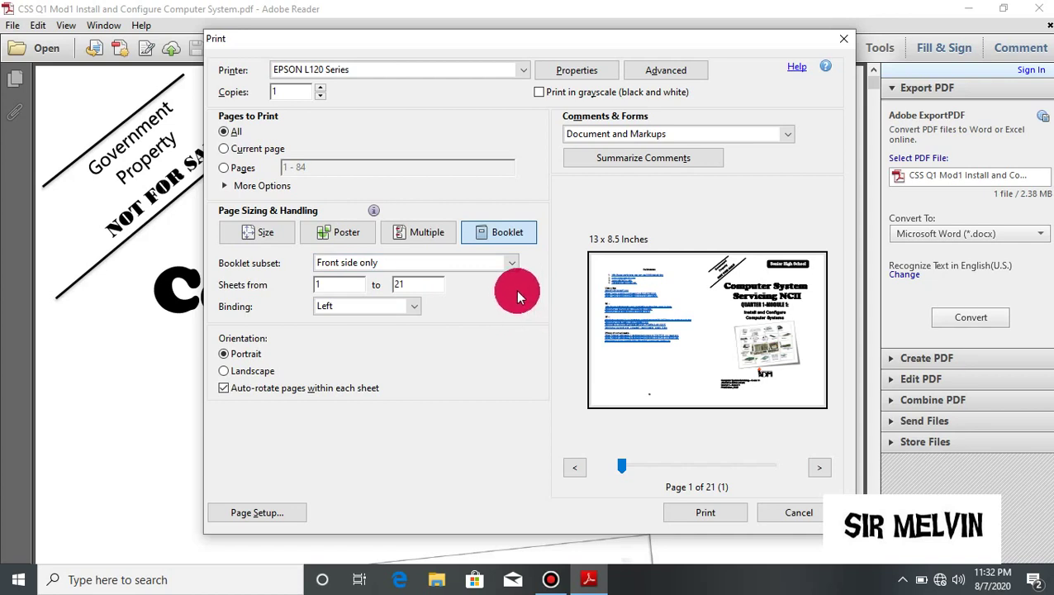
# Set the booklet subset to Back side only and review the printer properties for that pass.
pyautogui.click(512, 262)
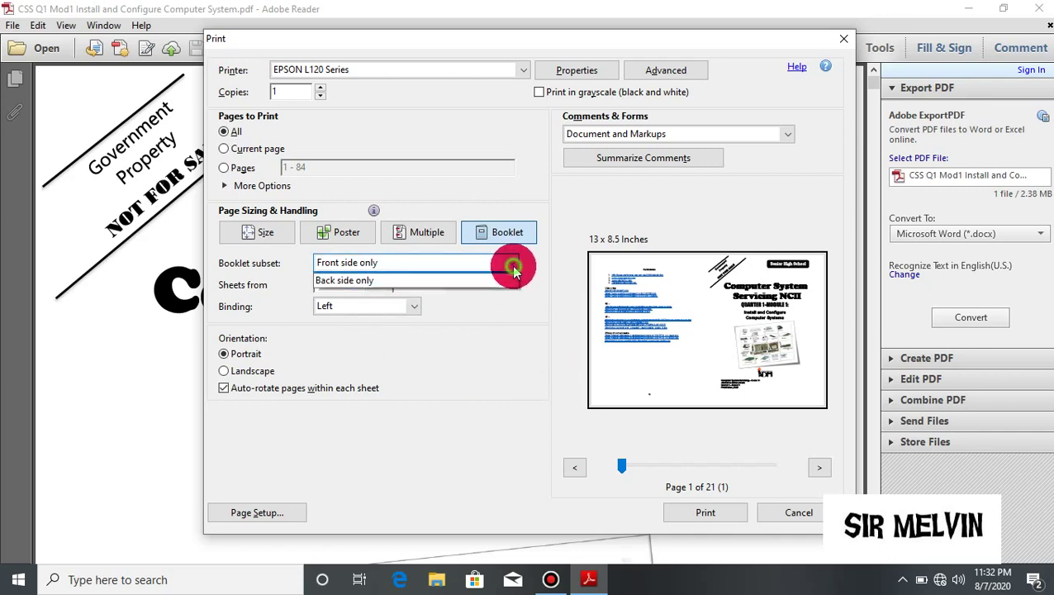
pyautogui.click(419, 306)
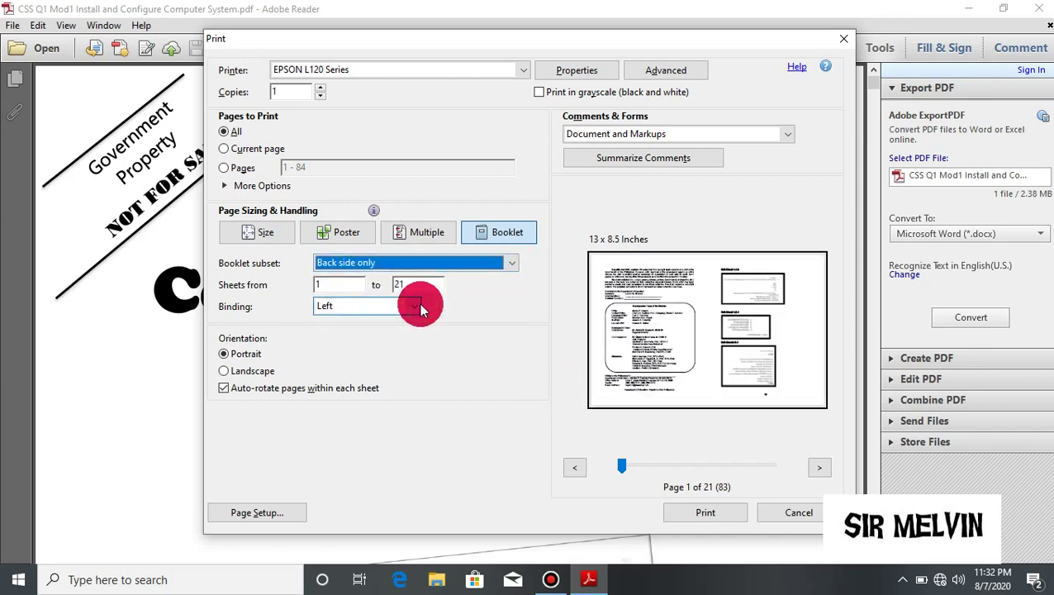
pyautogui.click(572, 73)
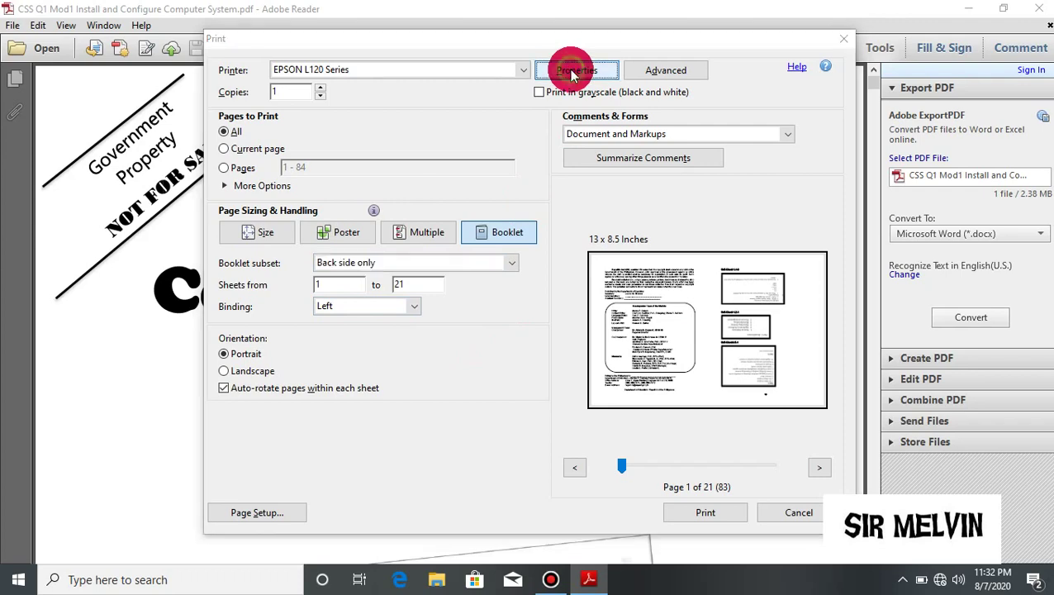
pyautogui.click(546, 213)
pyautogui.click(547, 213)
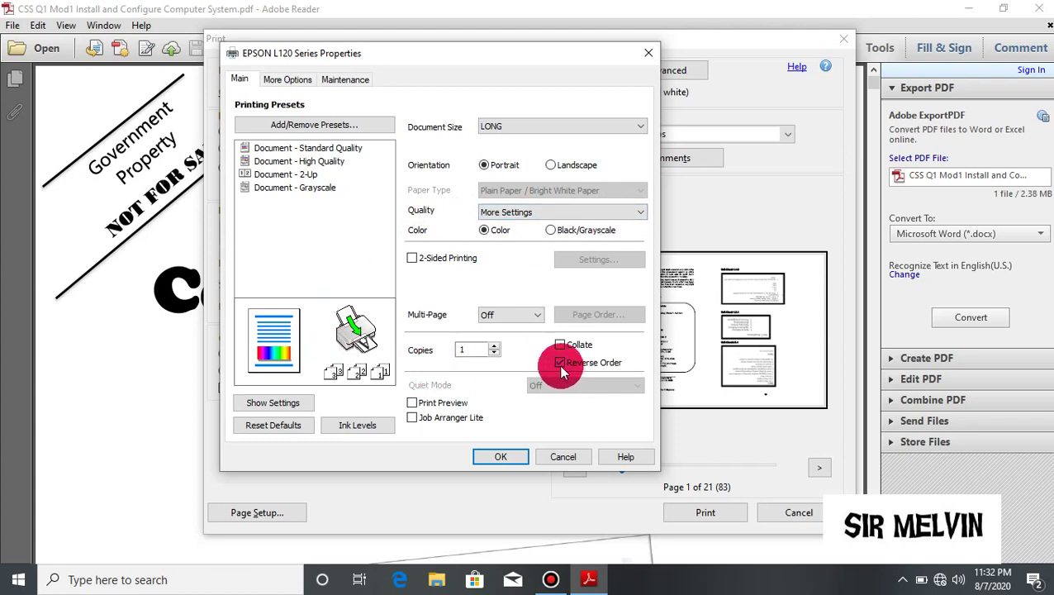
pyautogui.click(512, 456)
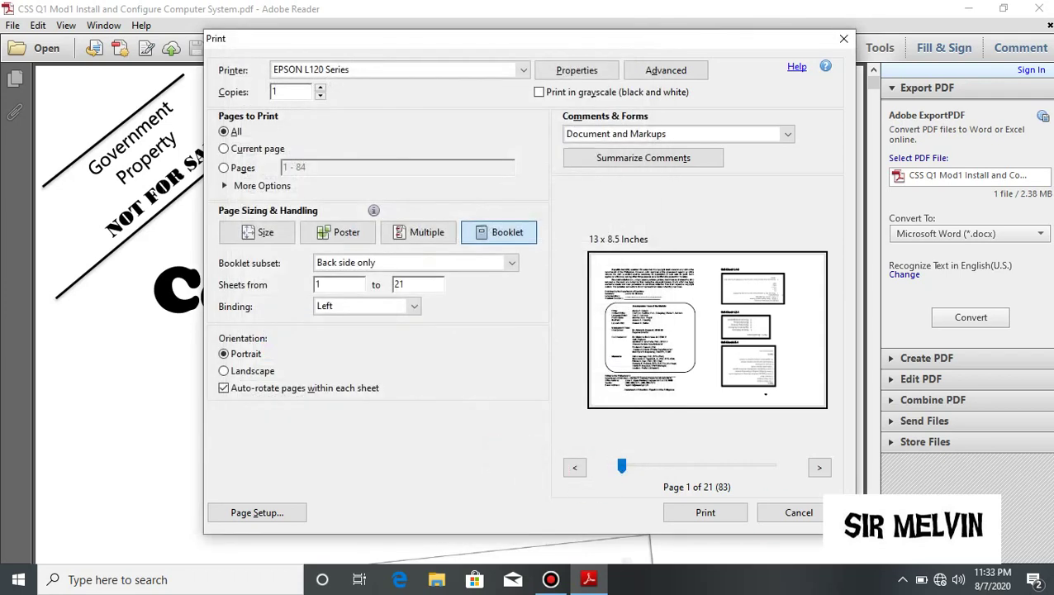